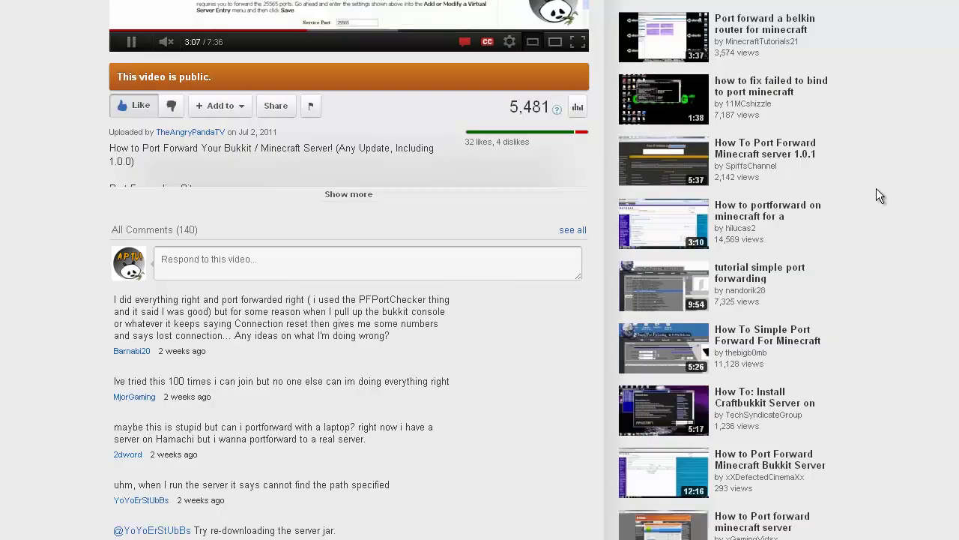
Scroll up to the player and title of the Bukkit port-forwarding tutorial
{"action": "scroll", "coordinate": [948, 216], "scroll_direction": "up", "scroll_amount": 5}
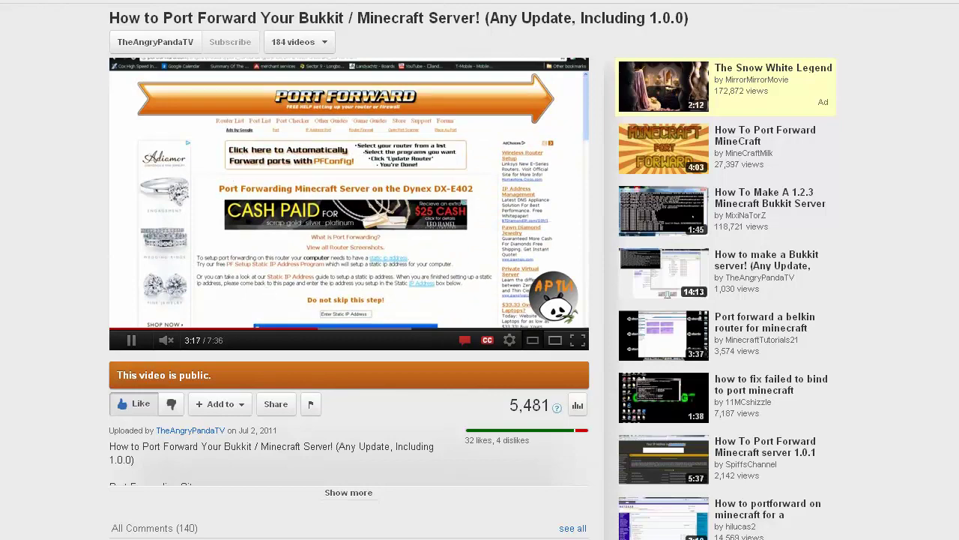
Scroll down past the description into the All Comments list to read viewer comments
{"action": "scroll", "coordinate": [472, 270], "scroll_direction": "down", "scroll_amount": 3}
{"action": "scroll", "coordinate": [472, 270], "scroll_direction": "down", "scroll_amount": 6}
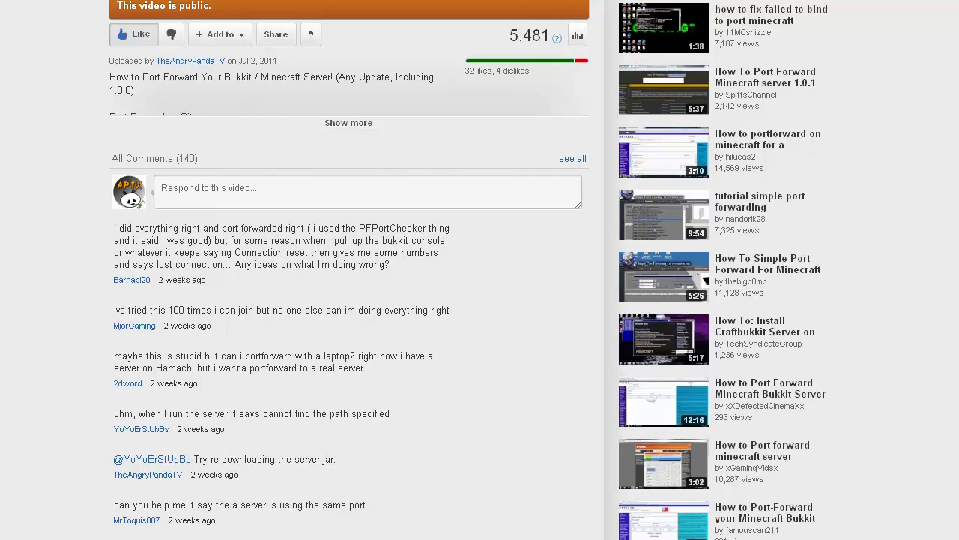
Scroll back up to the Uploader Comments thread about DNS and Firefox
{"action": "scroll", "coordinate": [799, 228], "scroll_direction": "down", "scroll_amount": 3}
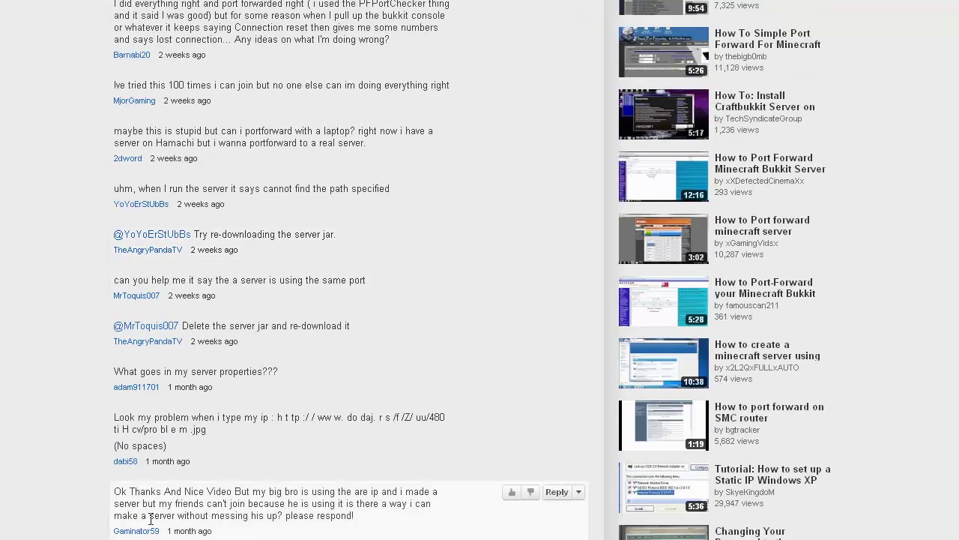
{"action": "scroll", "coordinate": [178, 512], "scroll_direction": "up", "scroll_amount": 5}
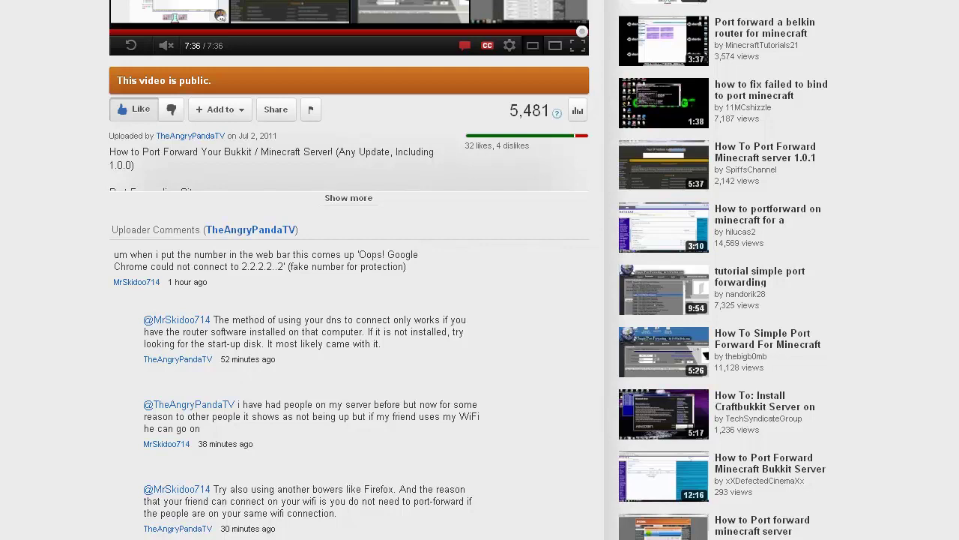
Read the uploader replies down to the jar re-download advice, briefly checking the ChaosCraft window
{"action": "scroll", "coordinate": [479, 299], "scroll_direction": "down", "scroll_amount": 1}
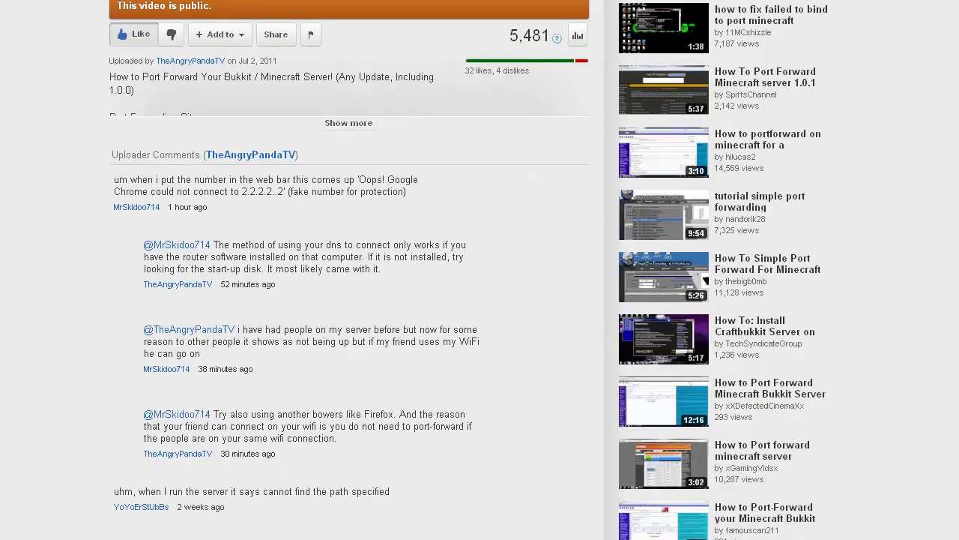
{"action": "scroll", "coordinate": [129, 524], "scroll_direction": "up", "scroll_amount": 3}
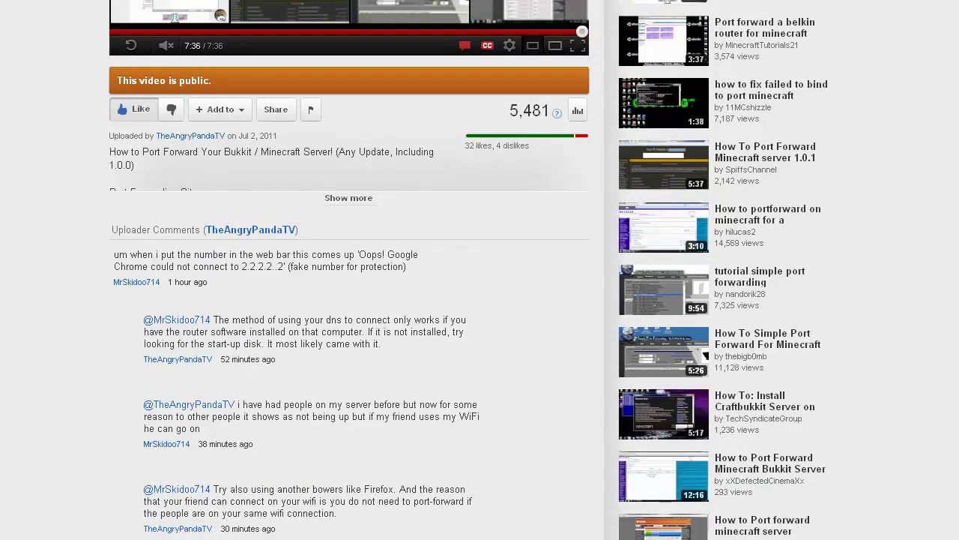
{"action": "scroll", "coordinate": [127, 525], "scroll_direction": "up", "scroll_amount": 2}
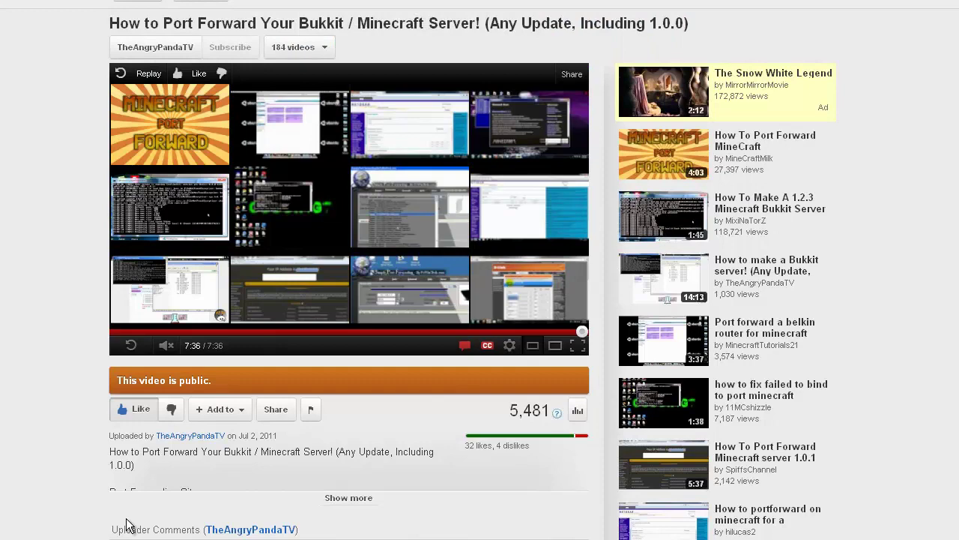
{"action": "scroll", "coordinate": [127, 524], "scroll_direction": "down", "scroll_amount": 3}
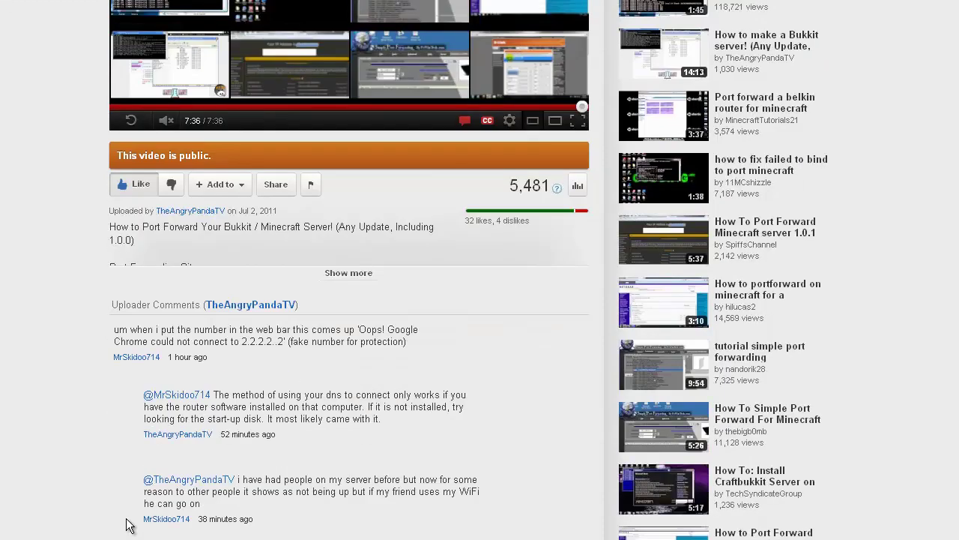
{"action": "scroll", "coordinate": [129, 530], "scroll_direction": "down", "scroll_amount": 2}
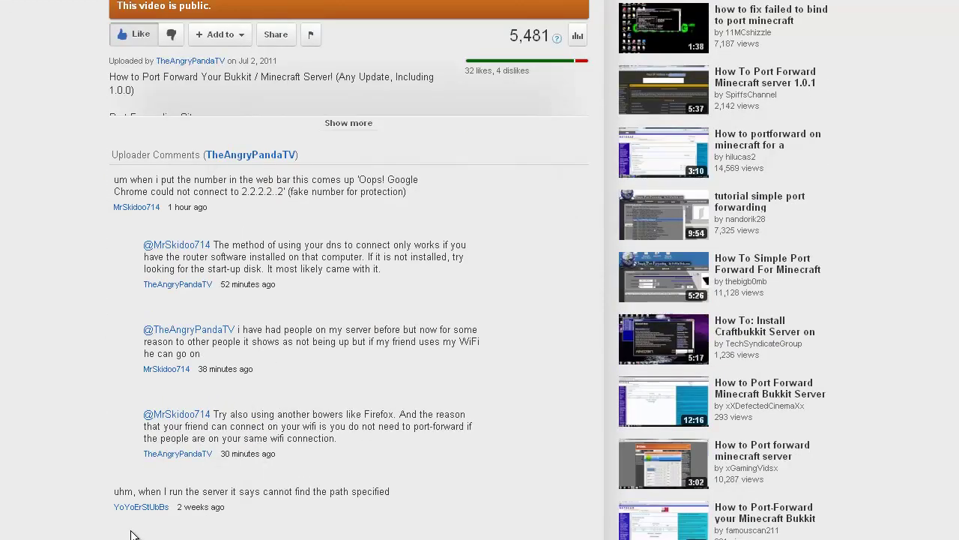
{"action": "scroll", "coordinate": [131, 533], "scroll_direction": "down", "scroll_amount": 1}
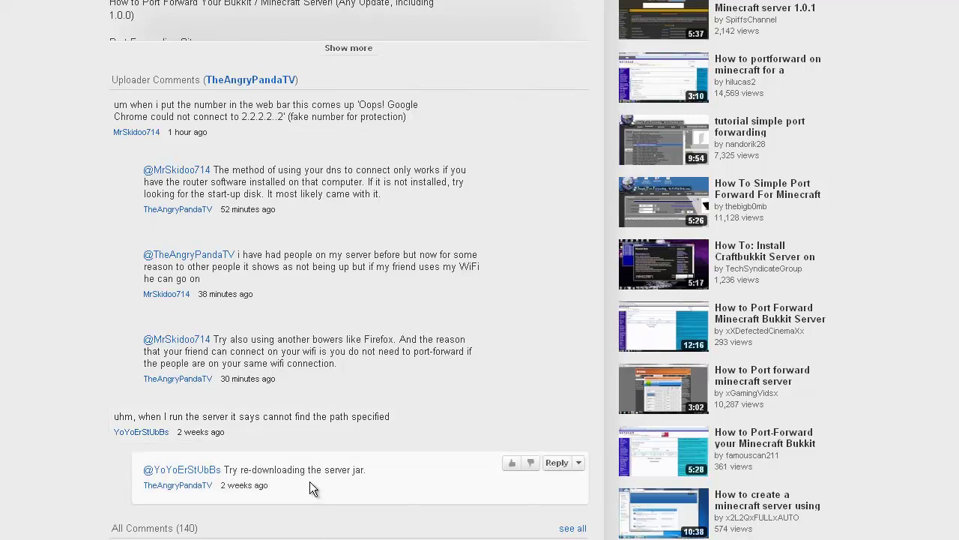
{"action": "left_click", "coordinate": [318, 537]}
{"action": "key", "text": "alt+Tab"}
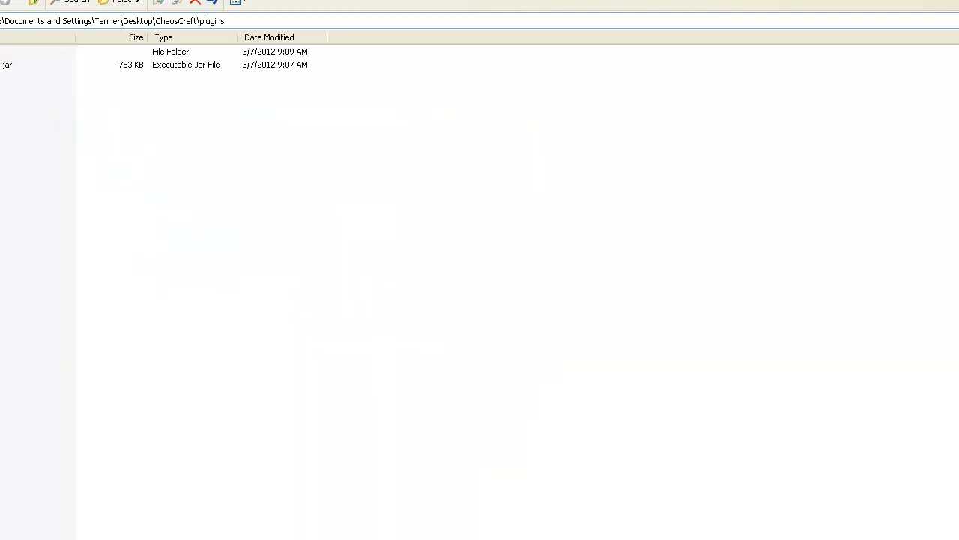
Go up from the plugins folder to the ChaosCraft folder, using Backspace
{"action": "key", "text": "BackSpace"}
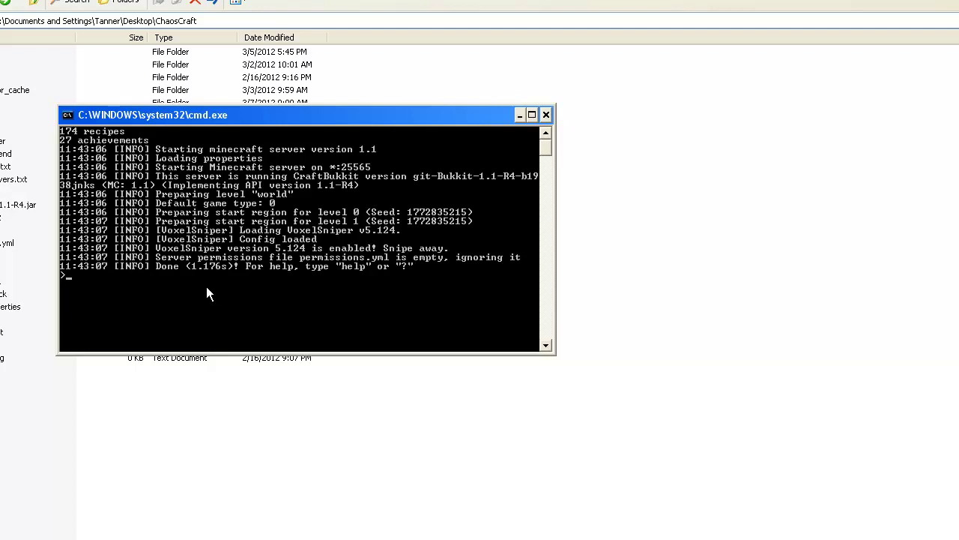
Open Task Manager and position it beside the server console
{"action": "key", "text": "ctrl+shift+Escape"}
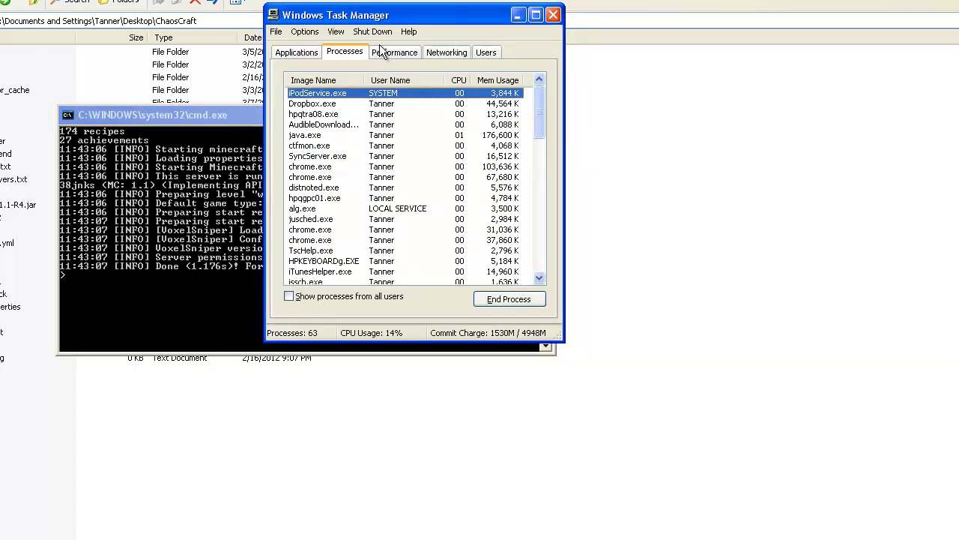
{"action": "left_click_drag", "start_coordinate": [405, 55], "coordinate": [424, 59]}
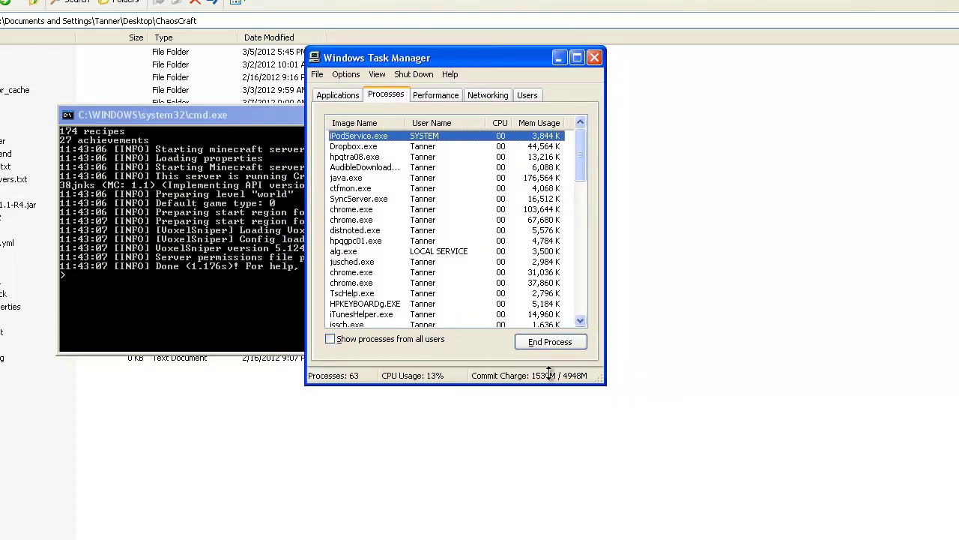
{"action": "left_click_drag", "start_coordinate": [581, 146], "coordinate": [570, 197]}
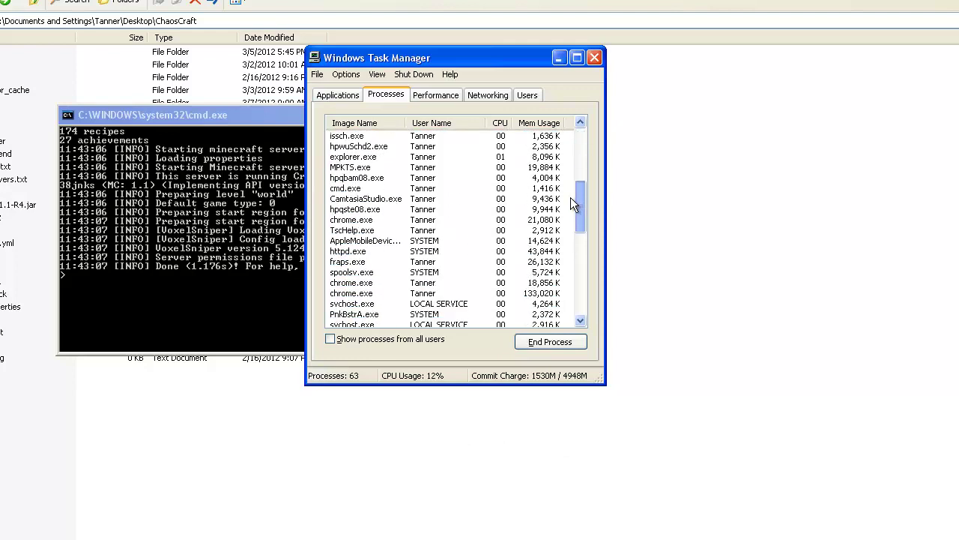
Check the CamtasiaStudio.exe process options, then view the five running applications
{"action": "right_click", "coordinate": [387, 200]}
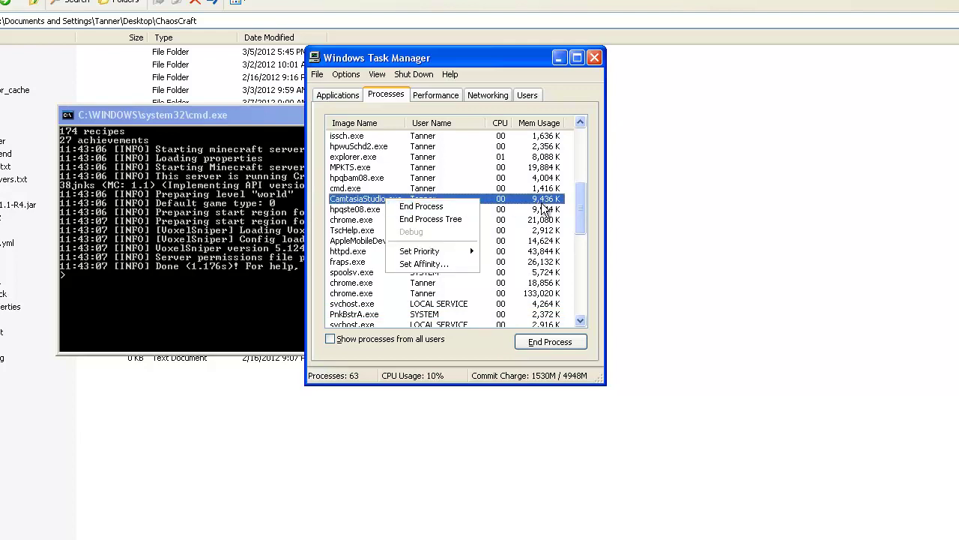
{"action": "left_click", "coordinate": [581, 210]}
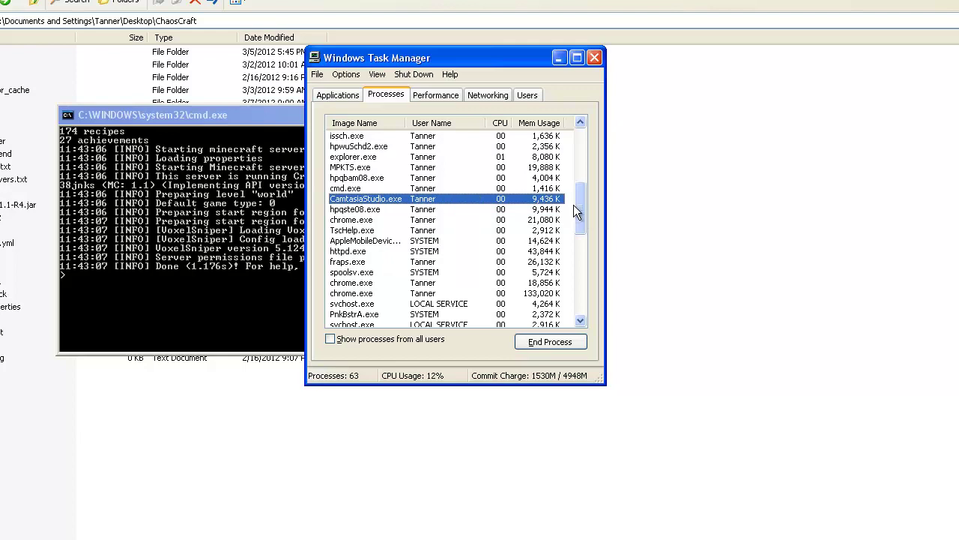
{"action": "left_click", "coordinate": [338, 95]}
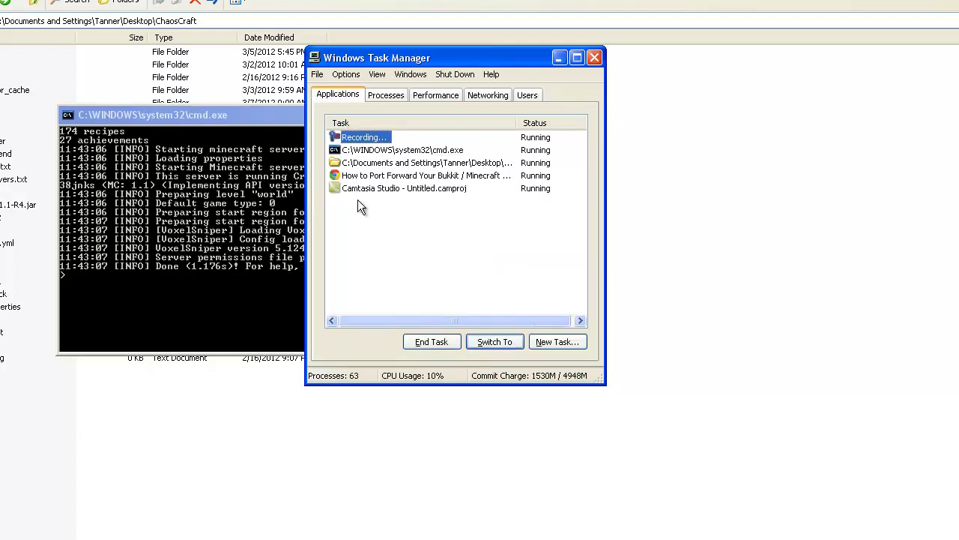
Review the process list including java.exe, then launch Minecraft from the desktop
{"action": "left_click", "coordinate": [385, 95]}
{"action": "left_click_drag", "start_coordinate": [579, 191], "coordinate": [578, 132]}
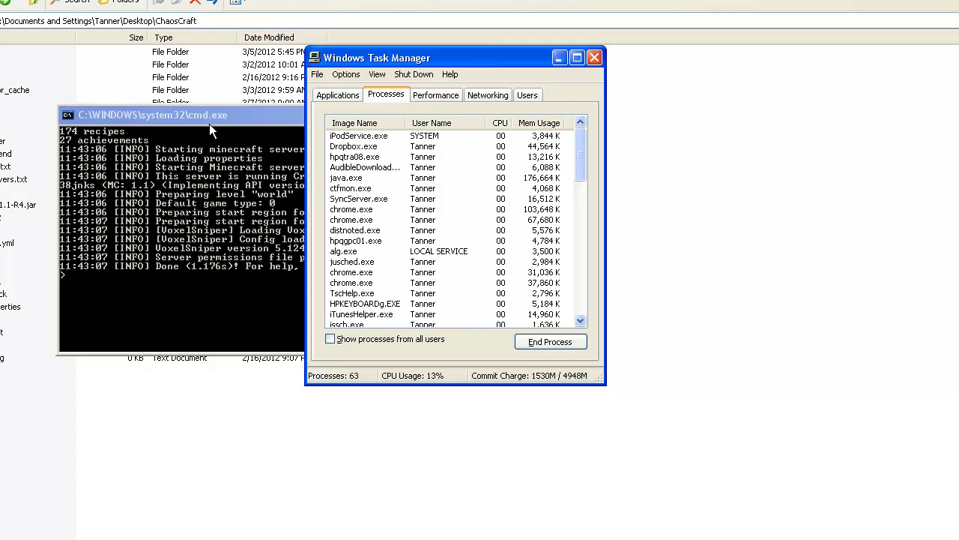
{"action": "left_click", "coordinate": [355, 99]}
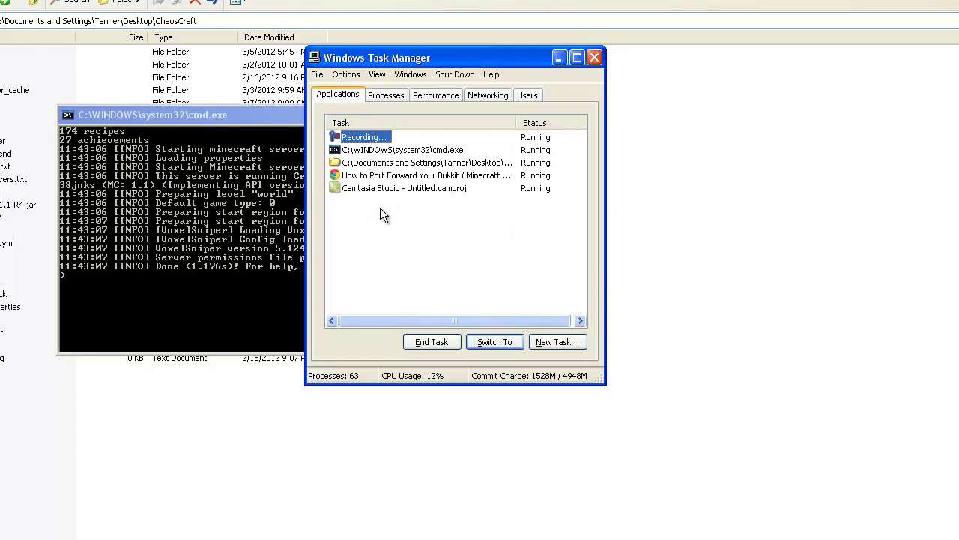
{"action": "left_click", "coordinate": [380, 96]}
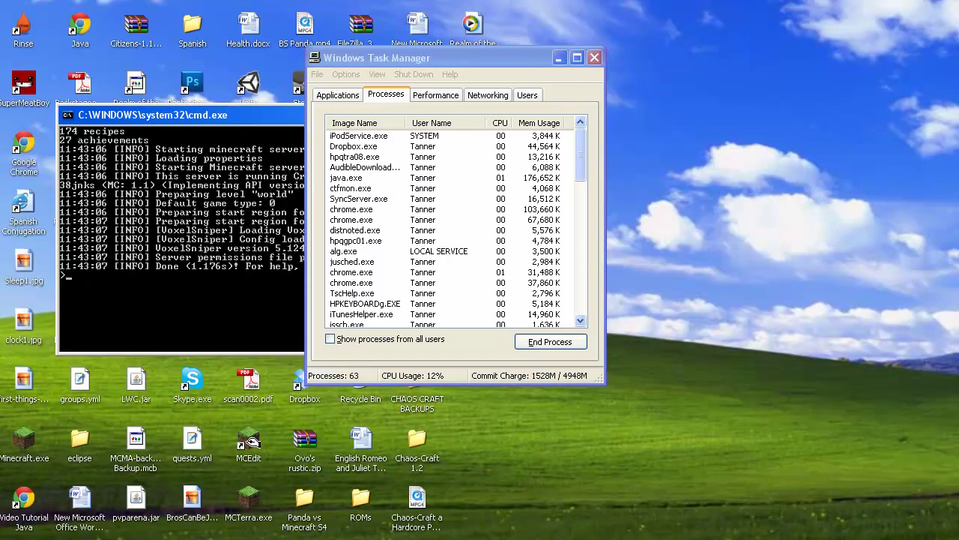
{"action": "left_click", "coordinate": [27, 445]}
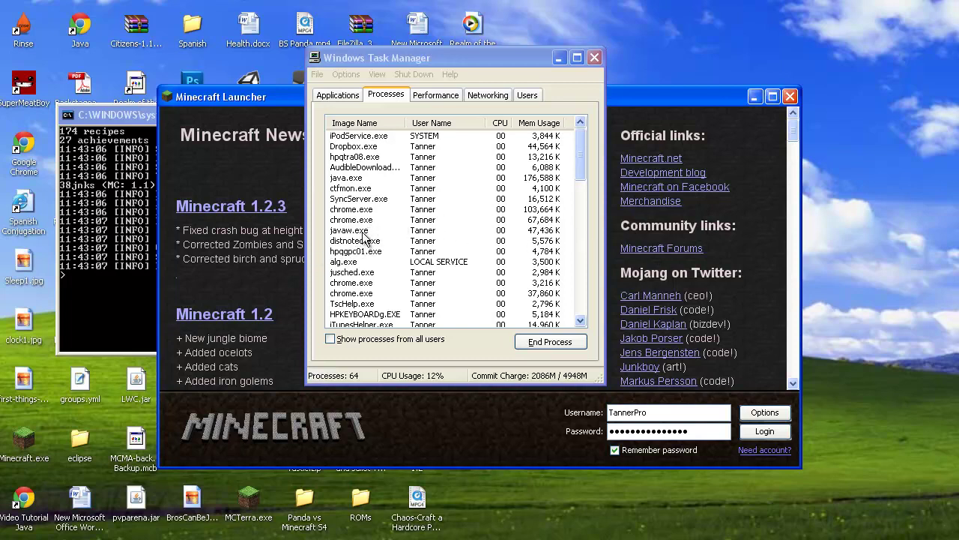
Close the Minecraft Launcher and bring the server console forward beside Task Manager
{"action": "left_click", "coordinate": [789, 96]}
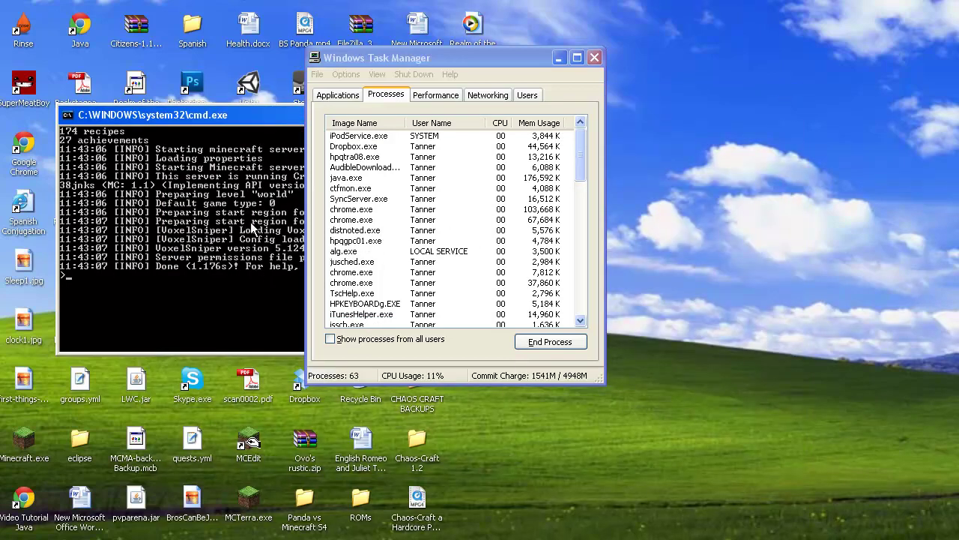
{"action": "key", "text": "alt+Tab"}
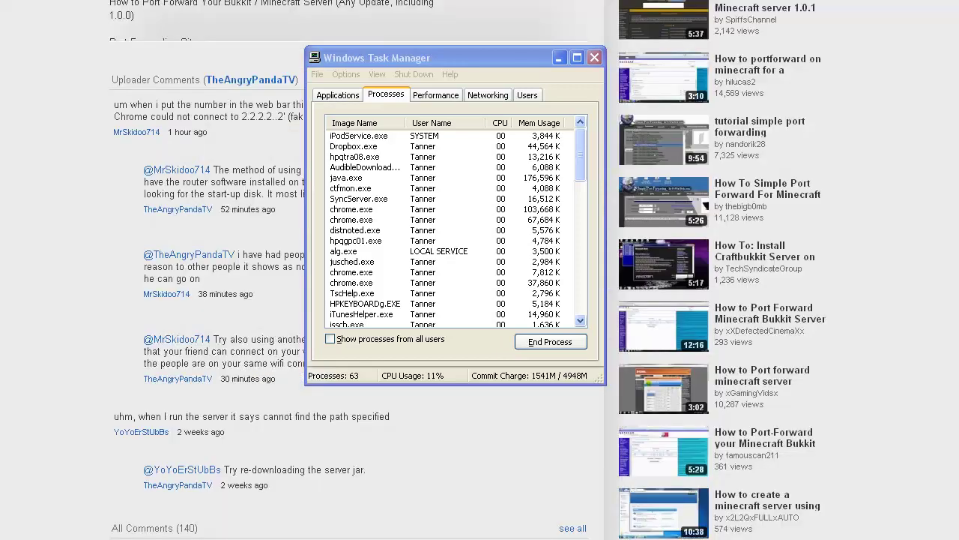
{"action": "key", "text": "alt+Tab"}
{"action": "left_click_drag", "start_coordinate": [383, 58], "coordinate": [590, 65]}
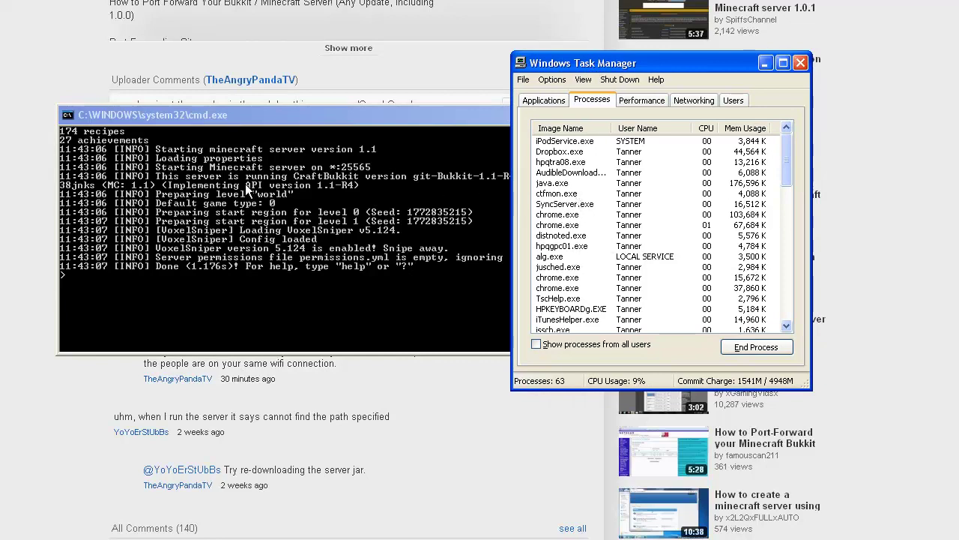
End the java.exe process to stop the Bukkit server, and close its console
{"action": "right_click", "coordinate": [571, 185]}
{"action": "left_click", "coordinate": [571, 190]}
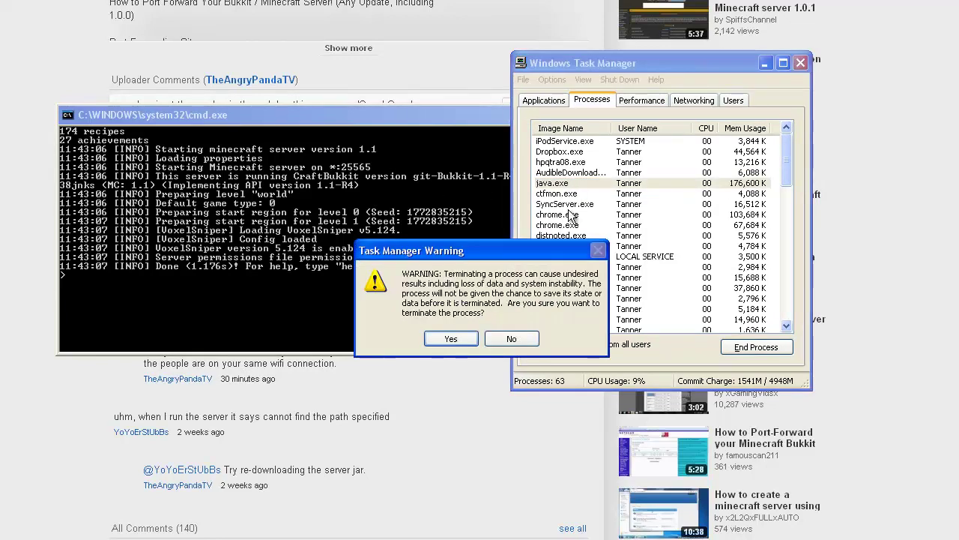
{"action": "left_click", "coordinate": [444, 339]}
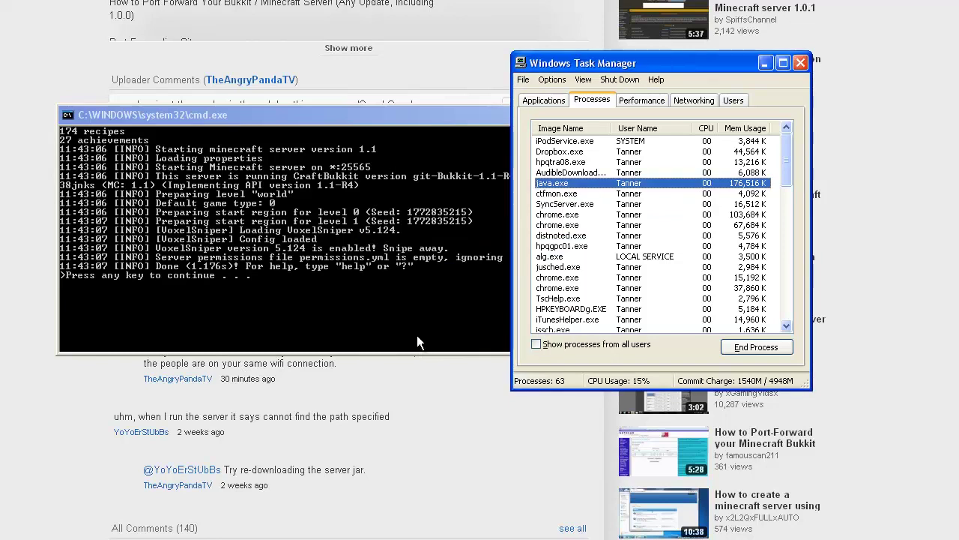
{"action": "left_click", "coordinate": [234, 279]}
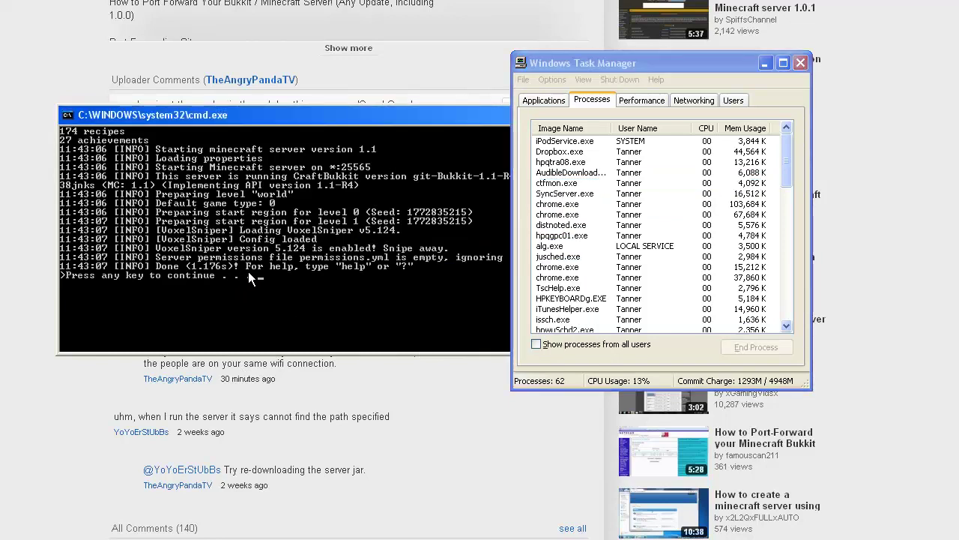
{"action": "key", "text": "Return"}
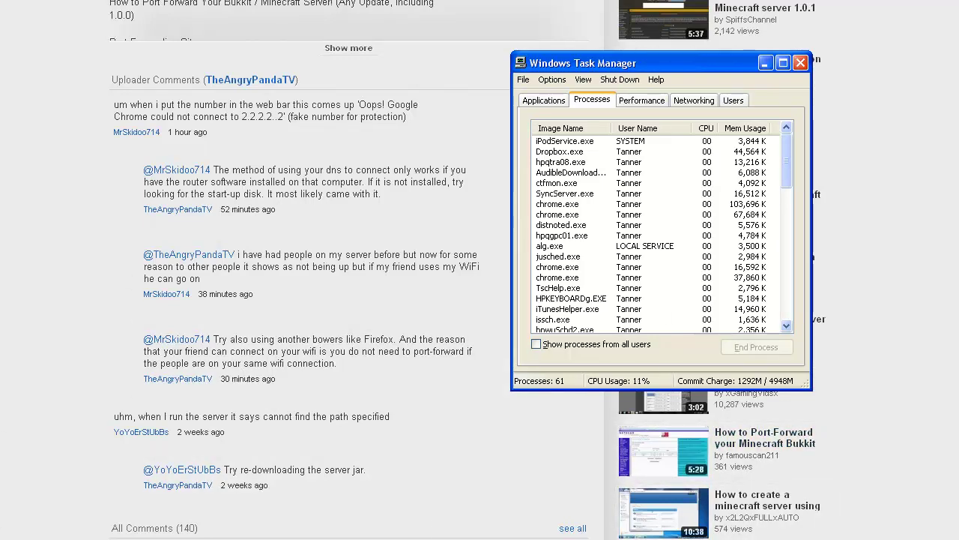
Look over the Applications and Processes lists, then close Task Manager
{"action": "left_click", "coordinate": [556, 107]}
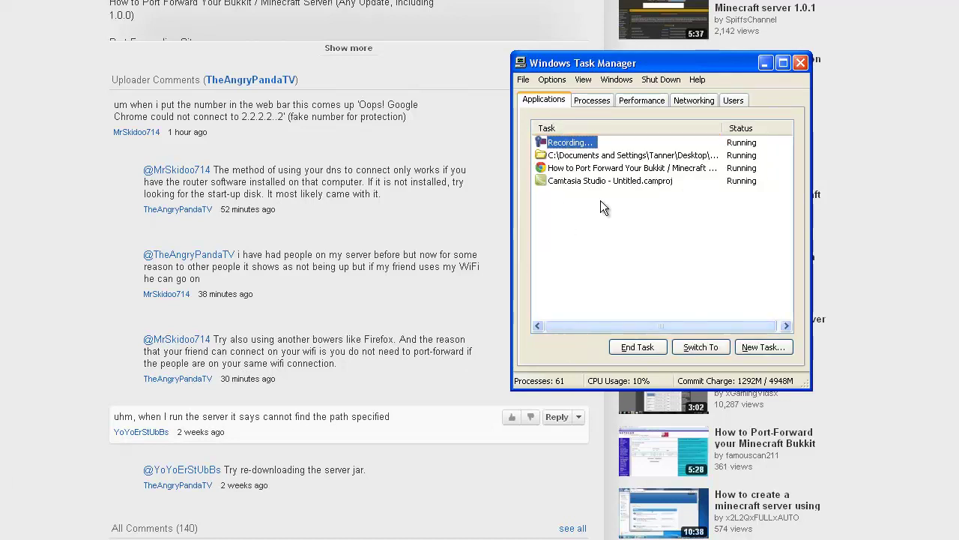
{"action": "left_click", "coordinate": [591, 100]}
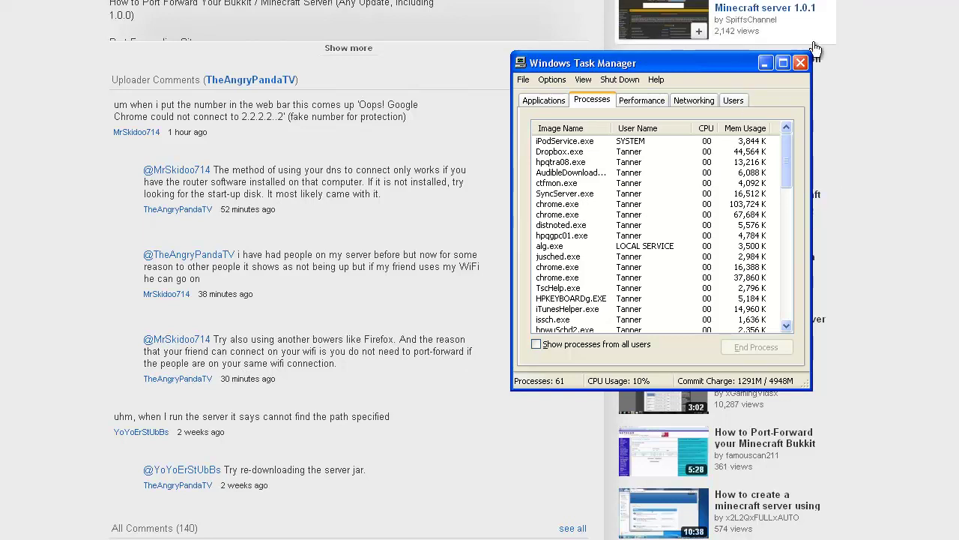
{"action": "left_click", "coordinate": [800, 63]}
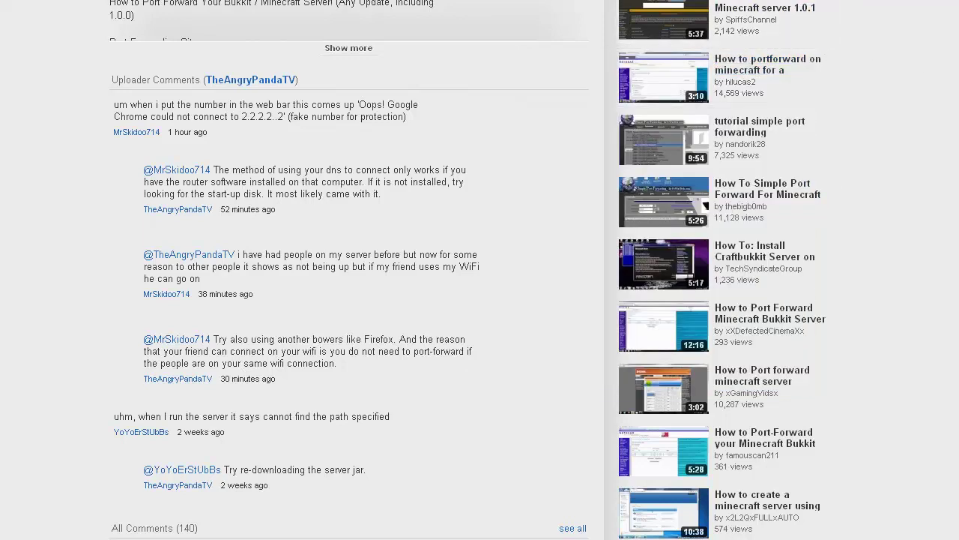
{"action": "scroll", "coordinate": [467, 270], "scroll_direction": "down", "scroll_amount": 1}
{"action": "scroll", "coordinate": [470, 270], "scroll_direction": "down", "scroll_amount": 3}
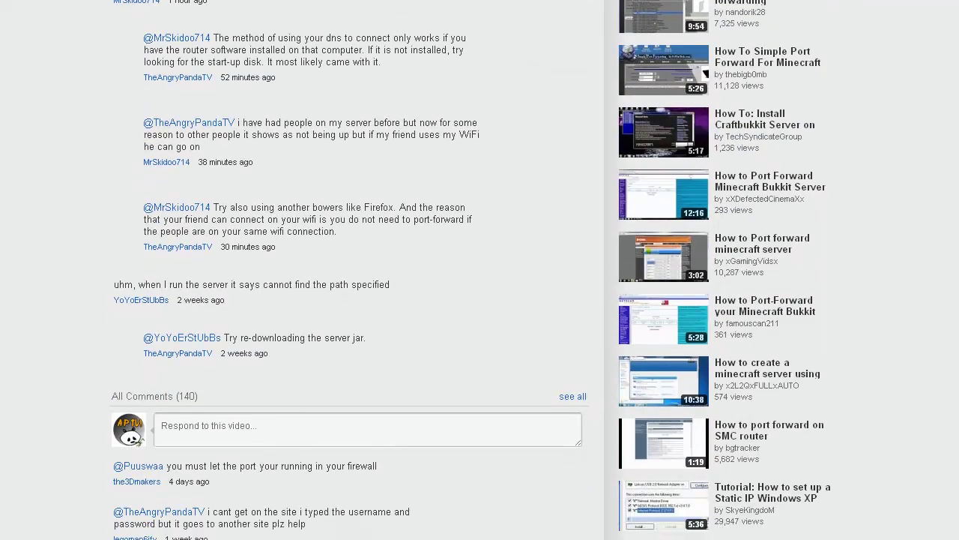
{"action": "scroll", "coordinate": [470, 270], "scroll_direction": "down", "scroll_amount": 3}
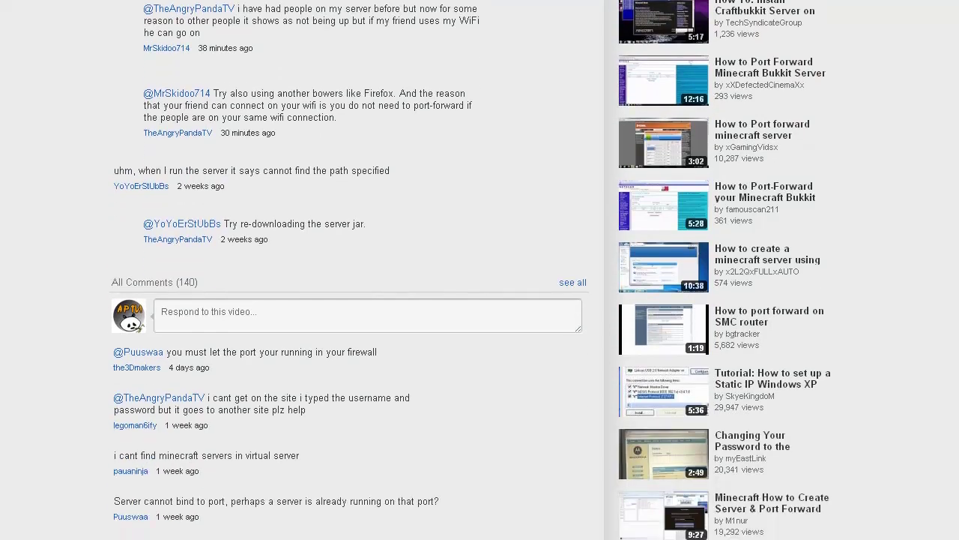
{"action": "scroll", "coordinate": [470, 270], "scroll_direction": "up", "scroll_amount": 2}
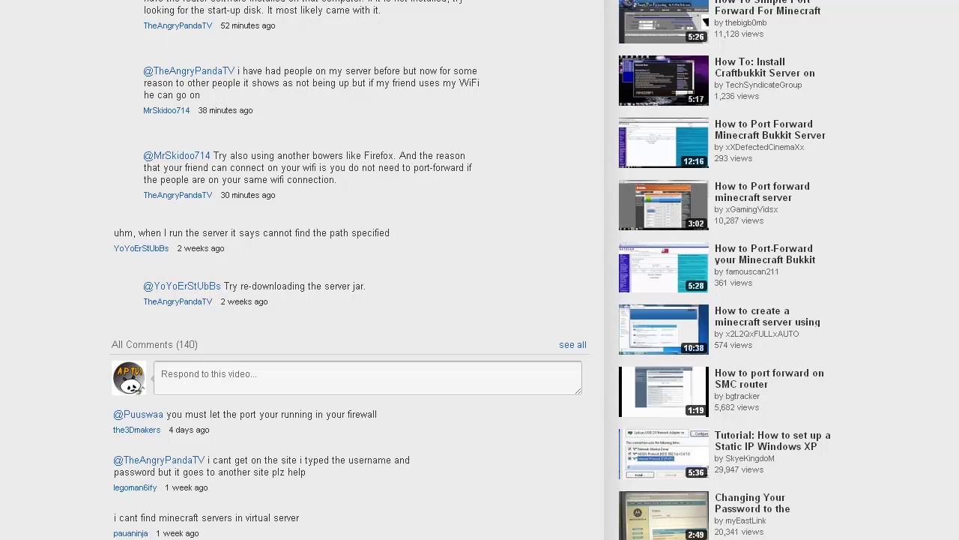
{"action": "scroll", "coordinate": [364, 161], "scroll_direction": "up", "scroll_amount": 8}
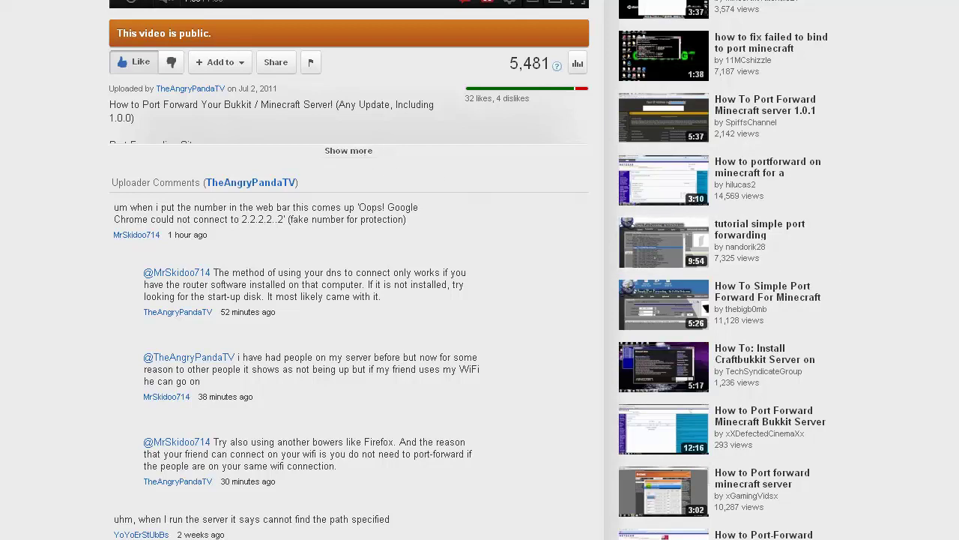
{"action": "scroll", "coordinate": [774, 307], "scroll_direction": "down", "scroll_amount": 12}
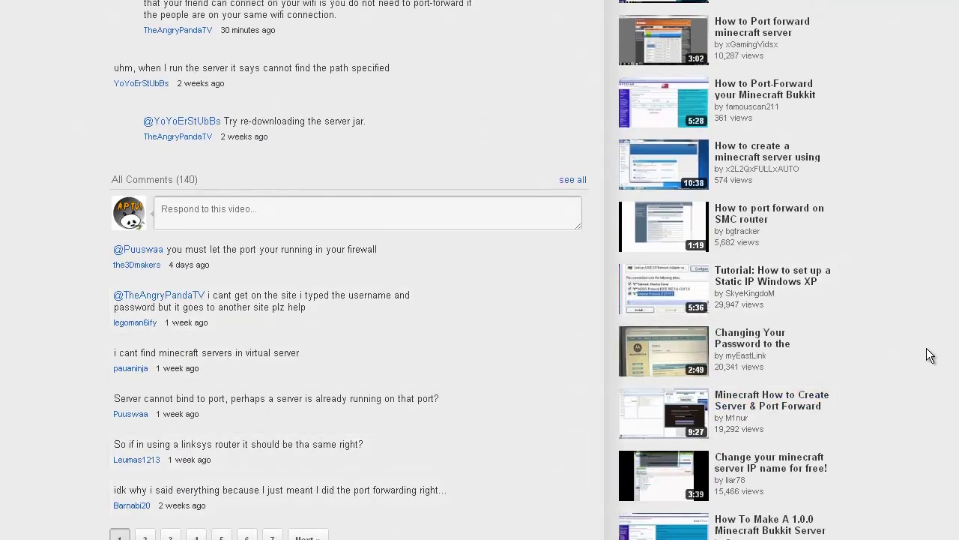
{"action": "scroll", "coordinate": [470, 270], "scroll_direction": "up", "scroll_amount": 3}
{"action": "scroll", "coordinate": [470, 269], "scroll_direction": "down", "scroll_amount": 1}
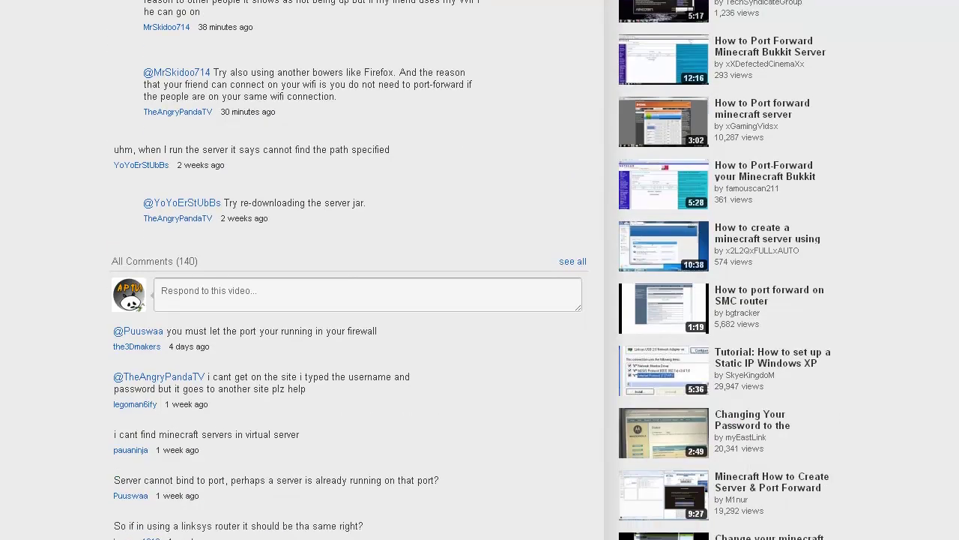
{"action": "scroll", "coordinate": [334, 378], "scroll_direction": "up", "scroll_amount": 14}
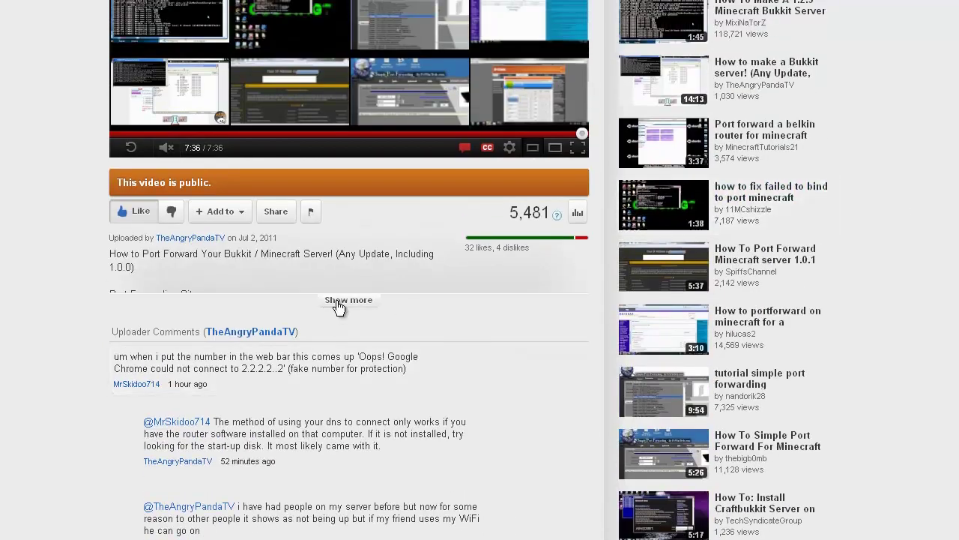
{"action": "left_click", "coordinate": [338, 303]}
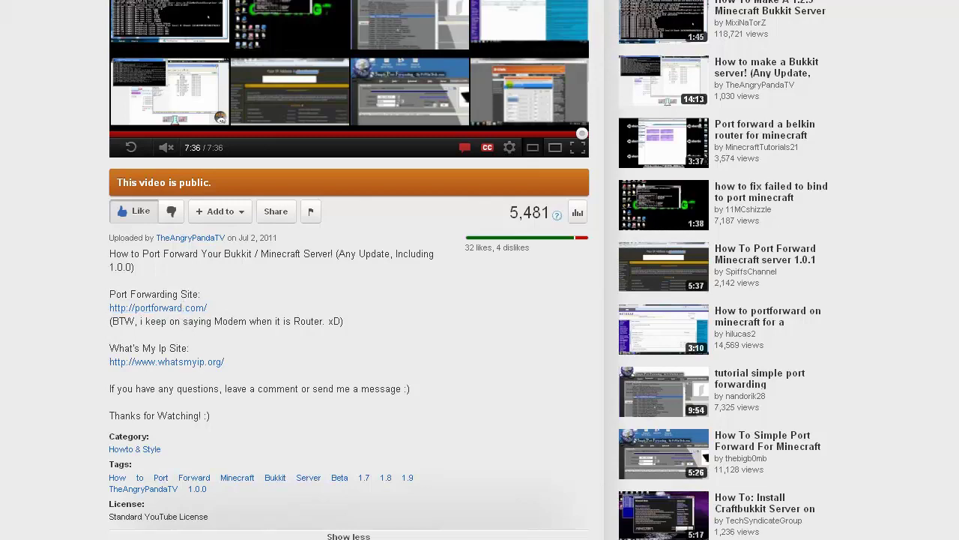
{"action": "left_click", "coordinate": [349, 536]}
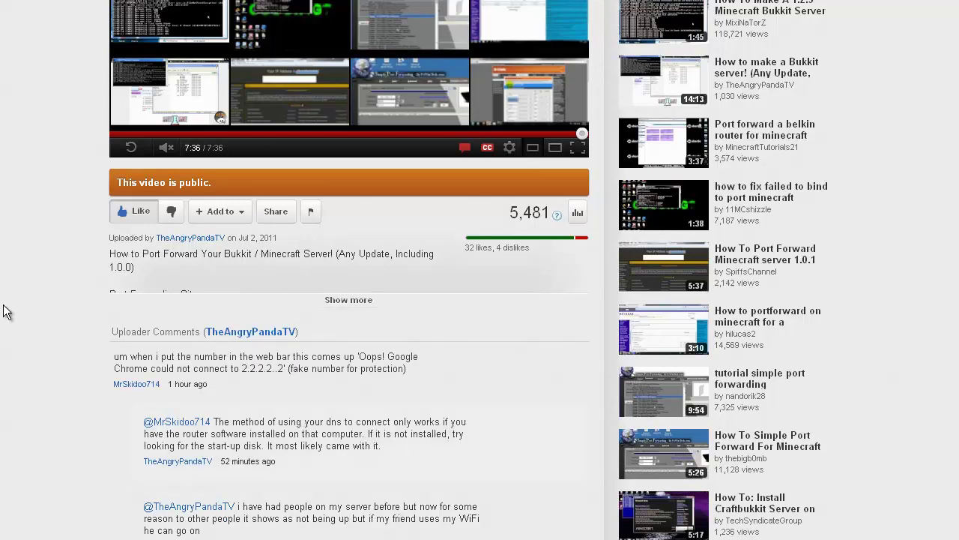
{"action": "scroll", "coordinate": [9, 310], "scroll_direction": "down", "scroll_amount": 3}
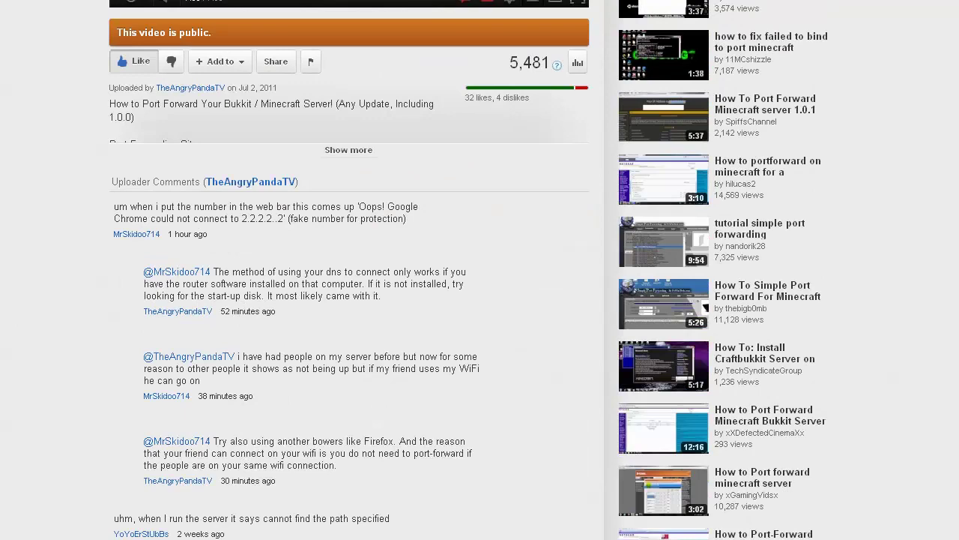
{"action": "scroll", "coordinate": [479, 300], "scroll_direction": "up", "scroll_amount": 1}
{"action": "scroll", "coordinate": [479, 299], "scroll_direction": "down", "scroll_amount": 2}
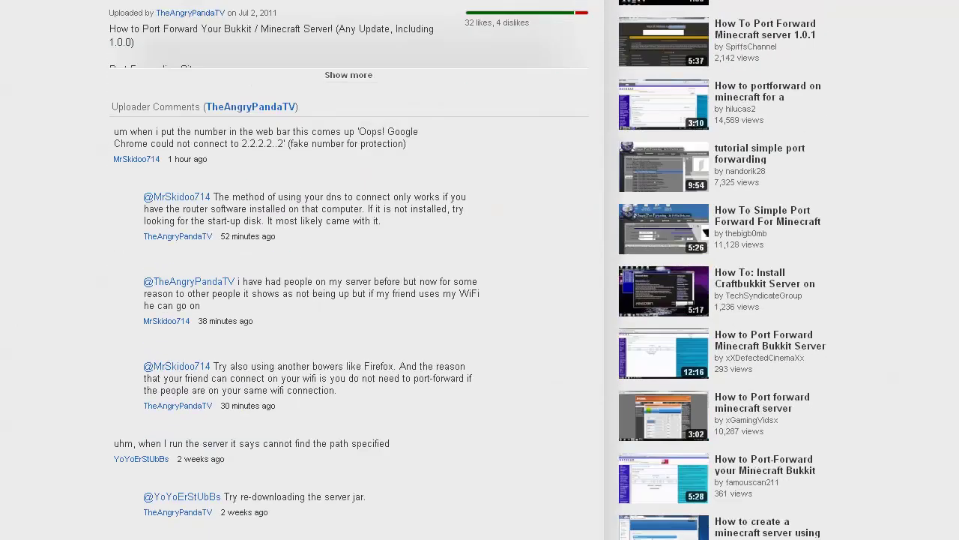